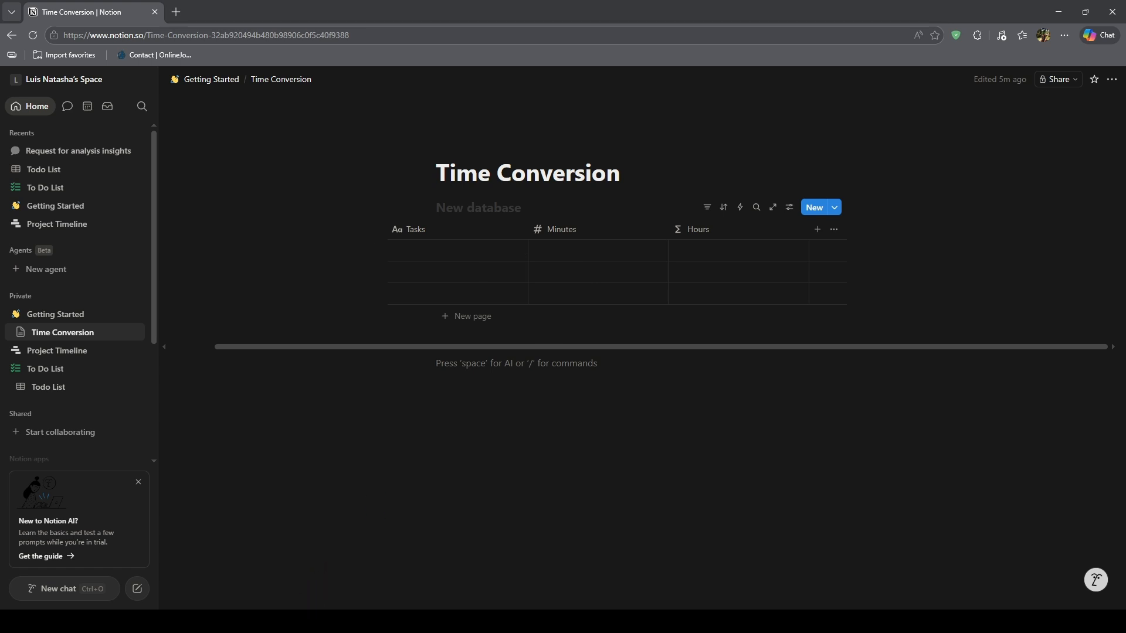
# - Fill the Minutes column of the three empty rows with 30, 90 and 120
pyautogui.click(545, 248)
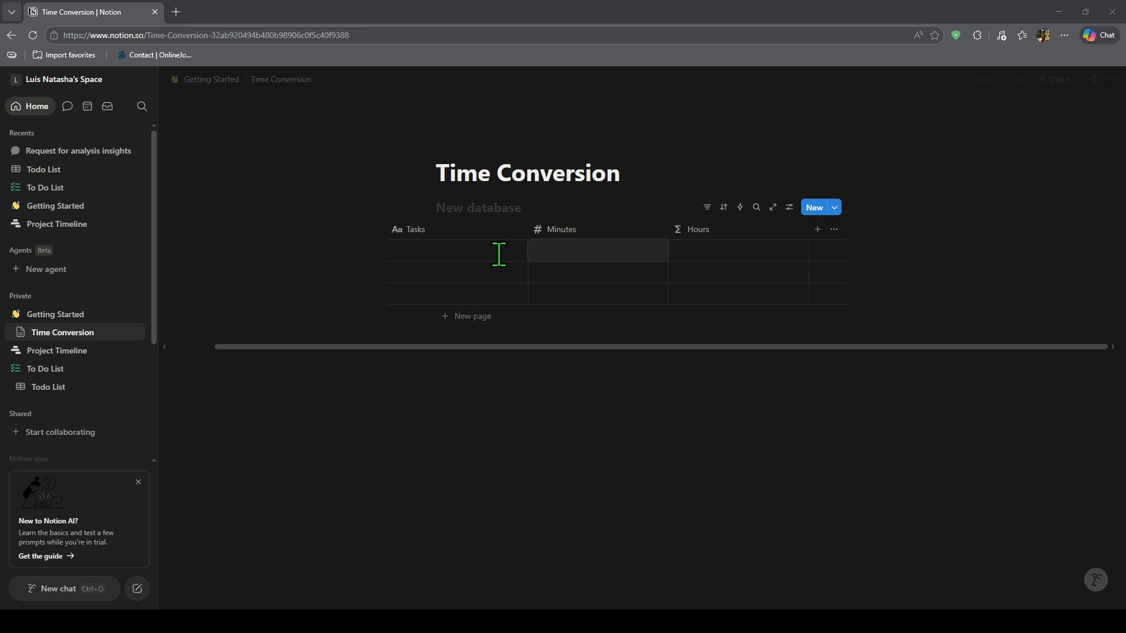
pyautogui.write('30')
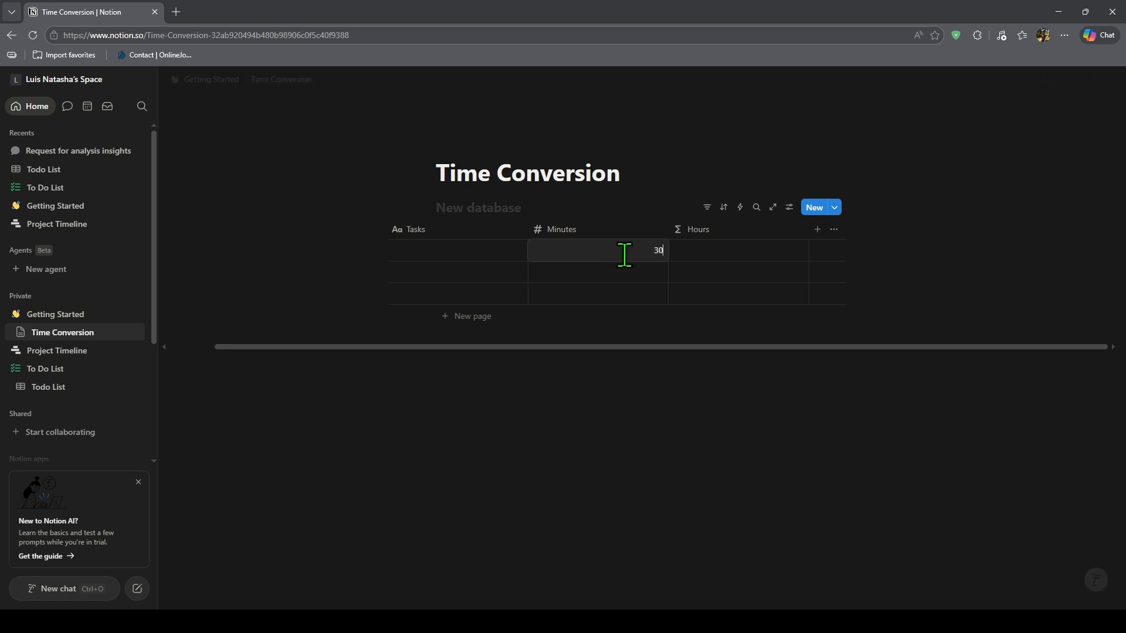
pyautogui.click(628, 271)
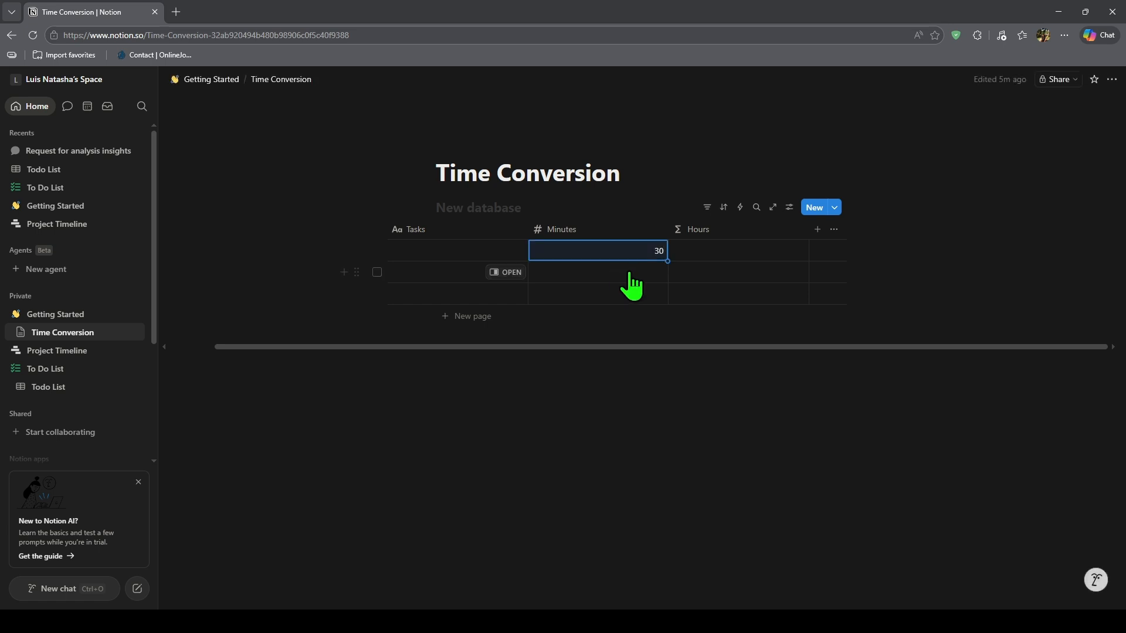
pyautogui.write('90')
pyautogui.press('Return')
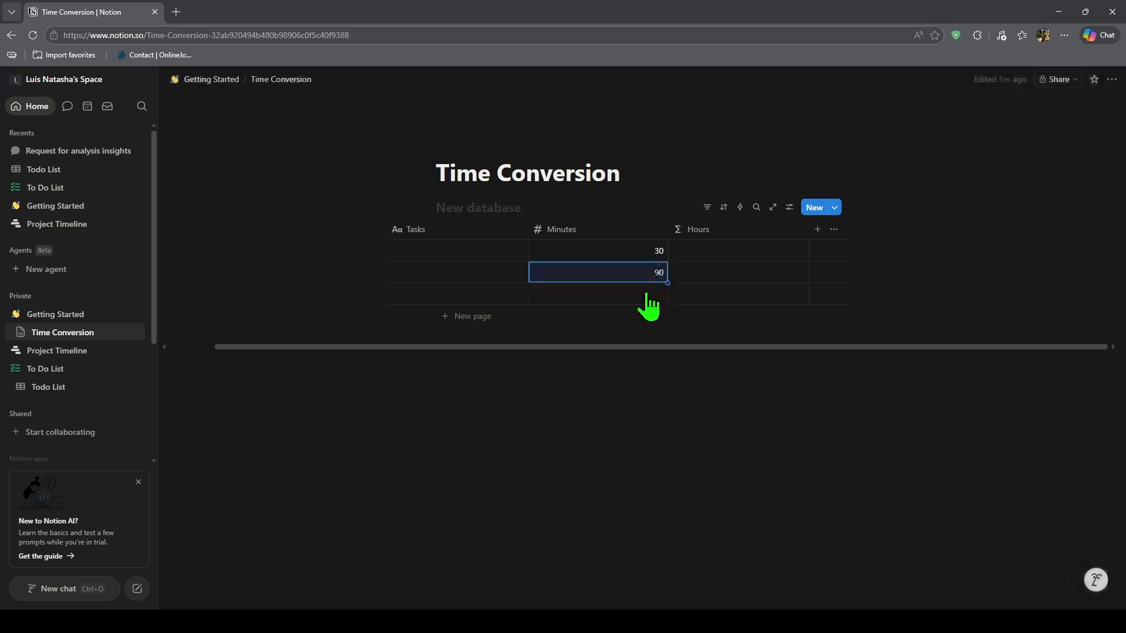
pyautogui.click(646, 294)
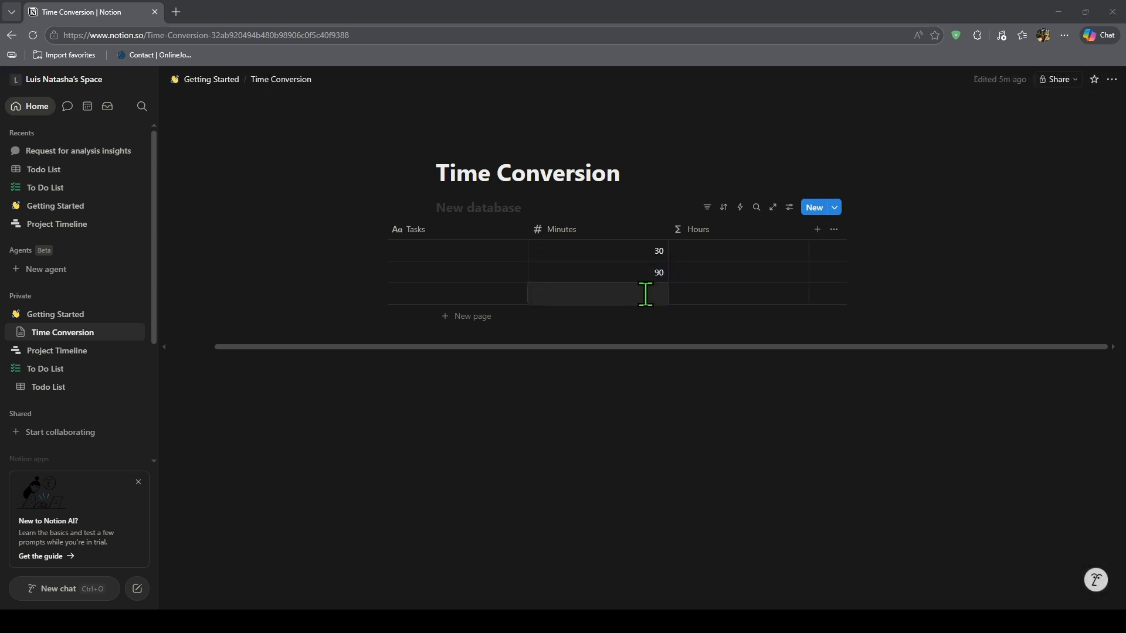
pyautogui.write('120')
pyautogui.press('Escape')
# - Open the Hours column's formula and replace its contents with just the Minutes property
pyautogui.click(744, 265)
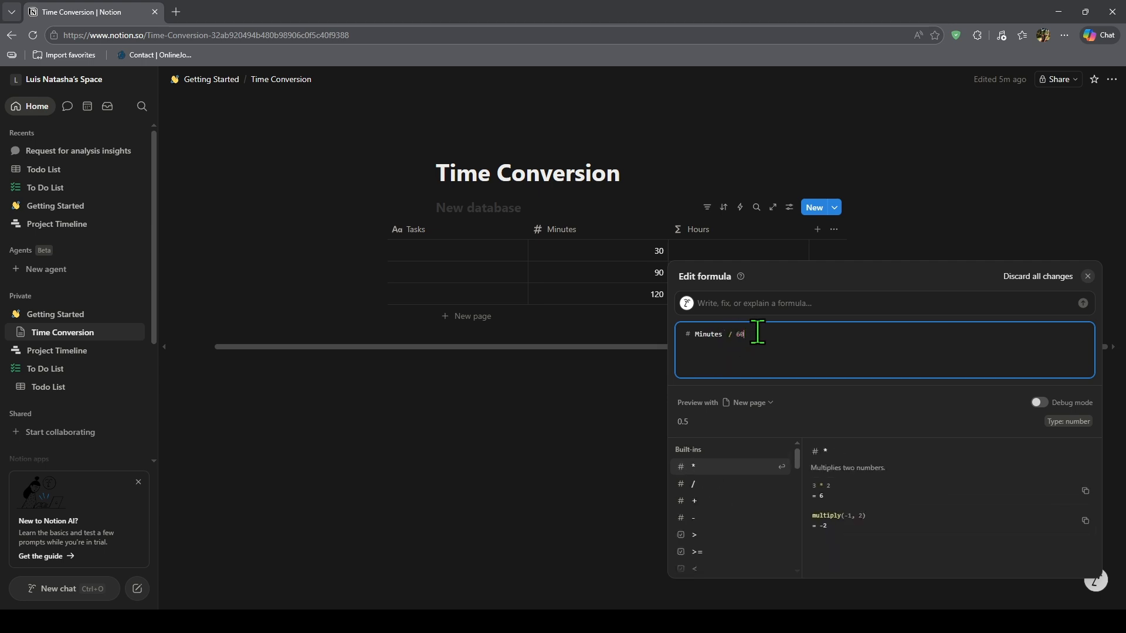
pyautogui.hotkey('ctrl', 'a')
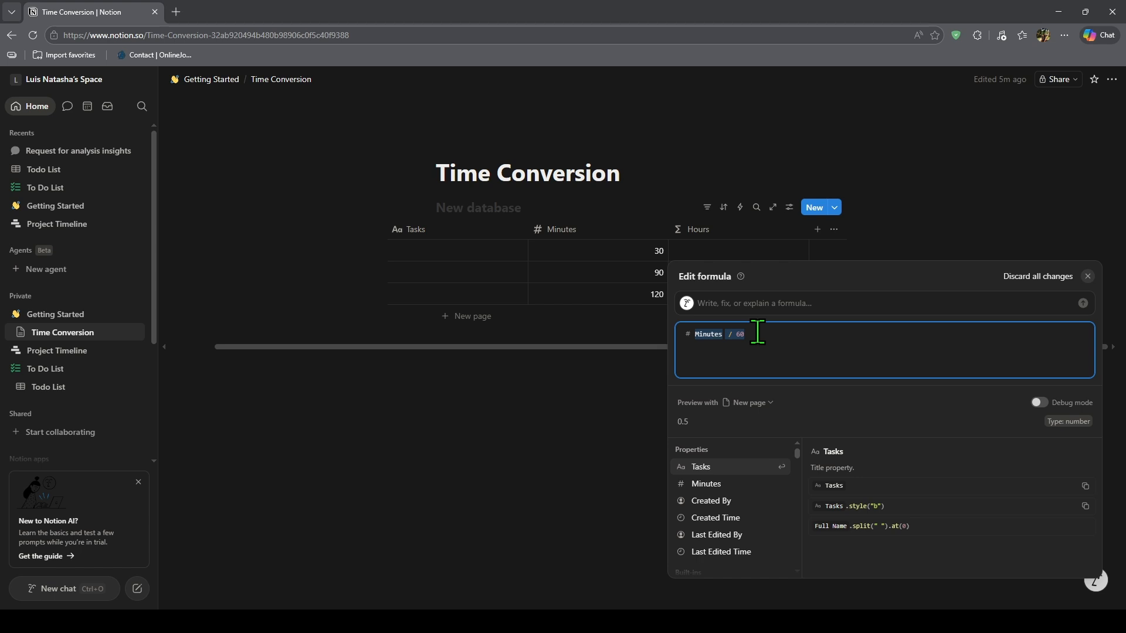
pyautogui.press('BackSpace')
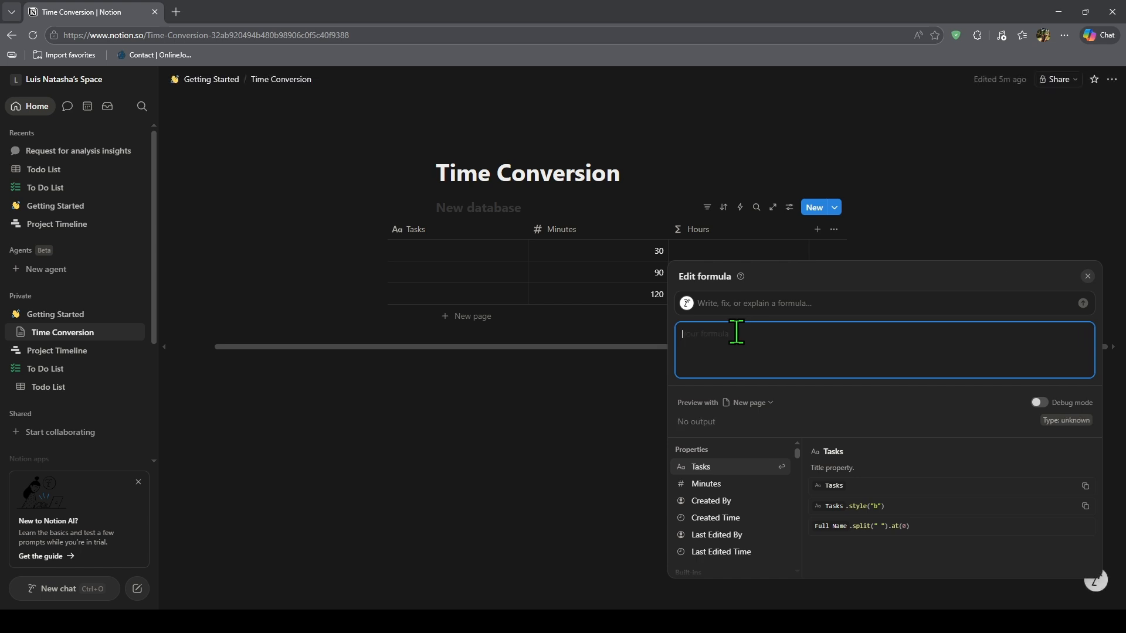
pyautogui.click(716, 483)
pyautogui.scroll(-5, 719, 509)
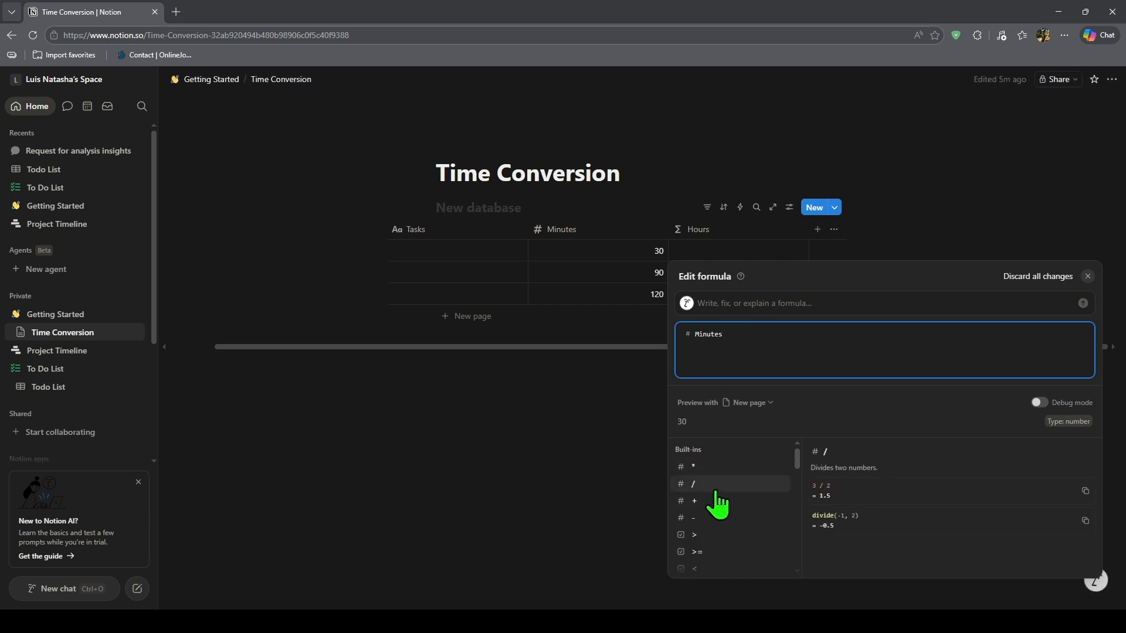
pyautogui.scroll(5, 727, 505)
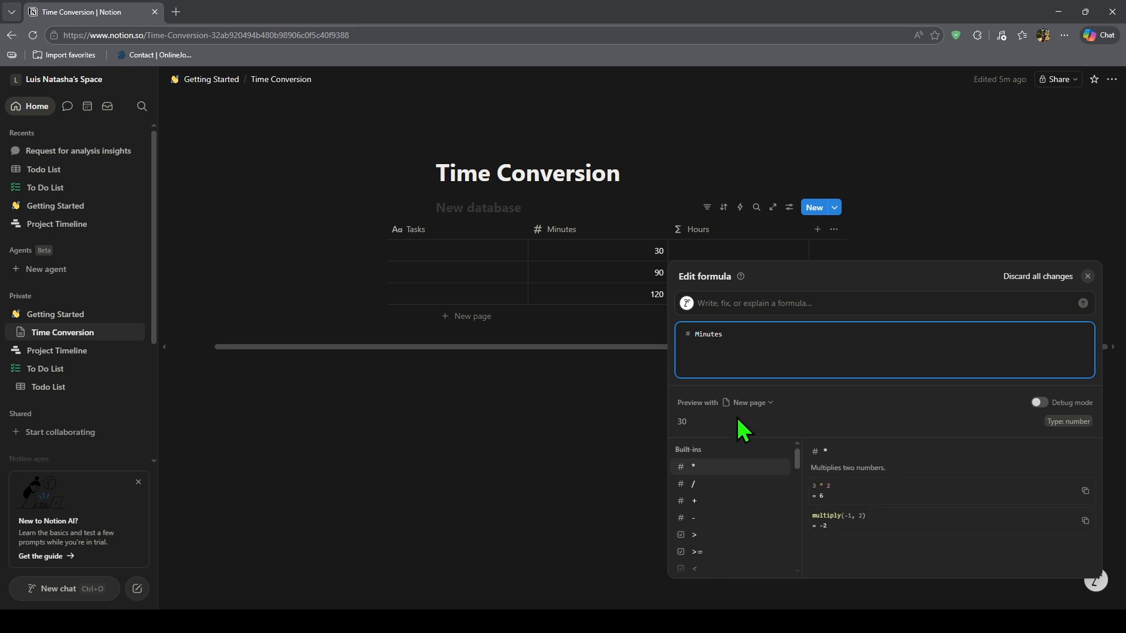
pyautogui.doubleClick(742, 336)
pyautogui.click(731, 353)
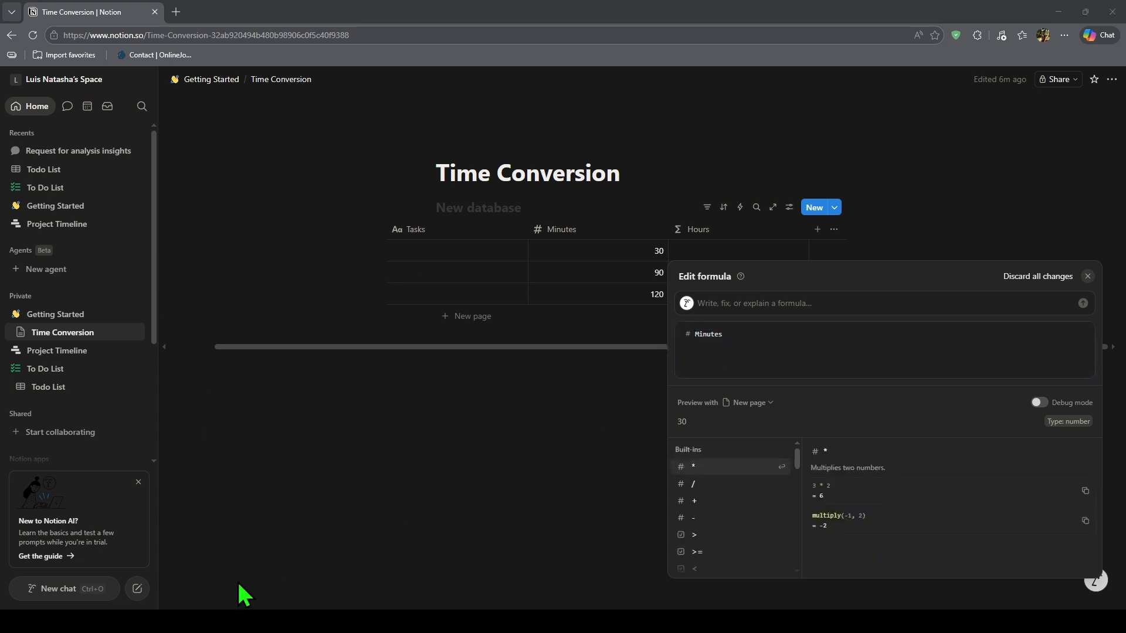
# - Set the Hours formula to round((Minutes / 60) * 100) / 100 and apply it to the column
pyautogui.click(766, 337)
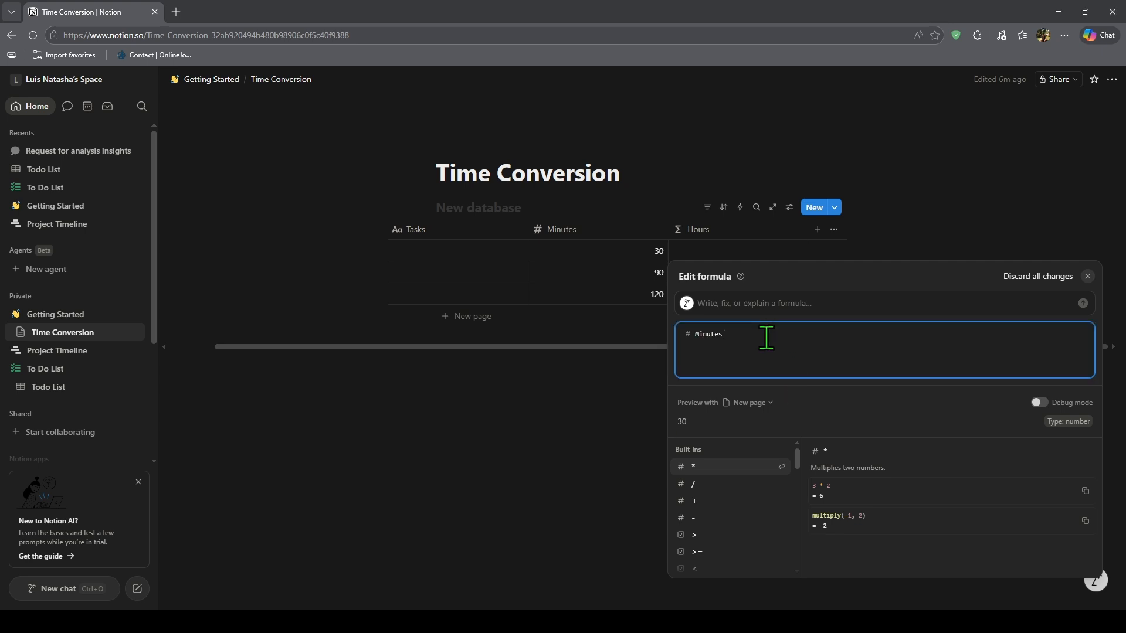
pyautogui.hotkey('ctrl', 'a')
pyautogui.hotkey('ctrl', 'v')
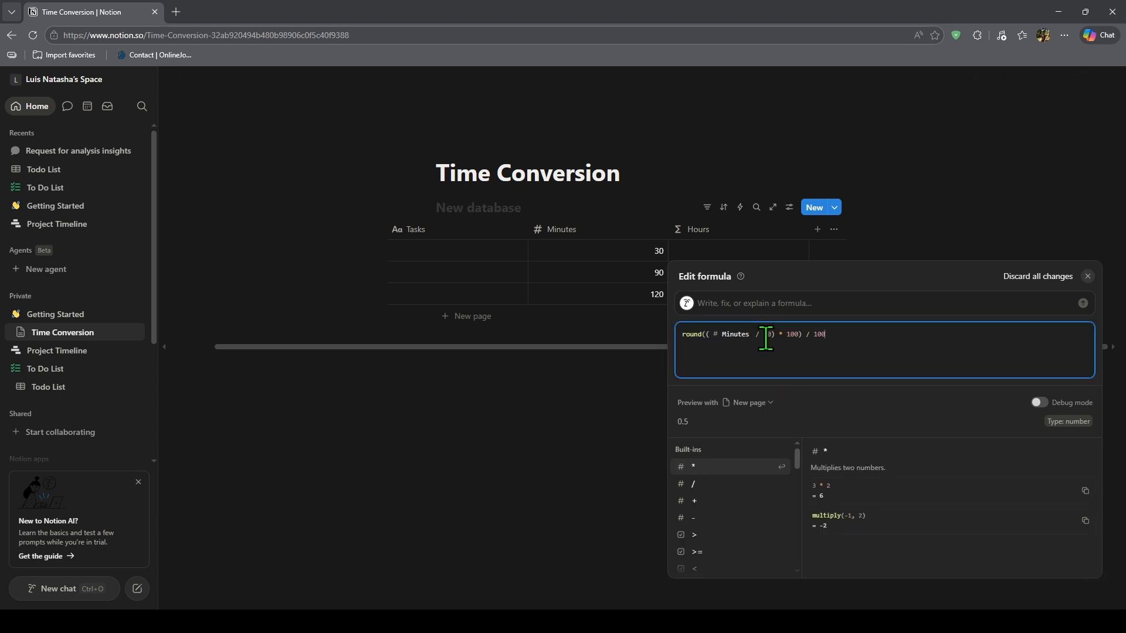
pyautogui.scroll(-1, 760, 480)
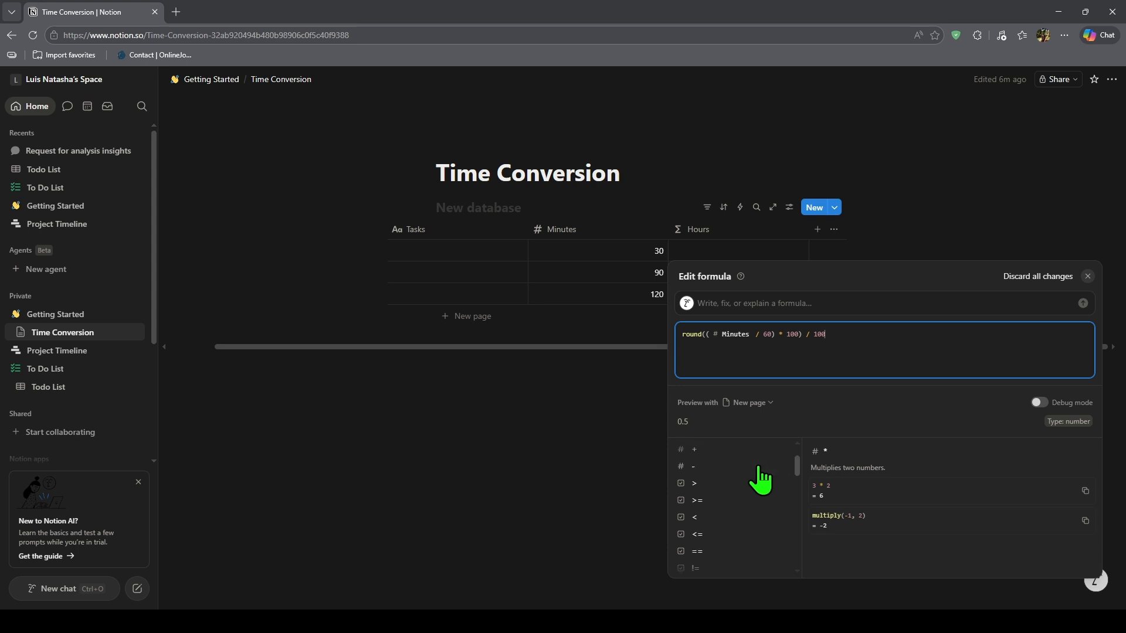
pyautogui.scroll(2, 756, 481)
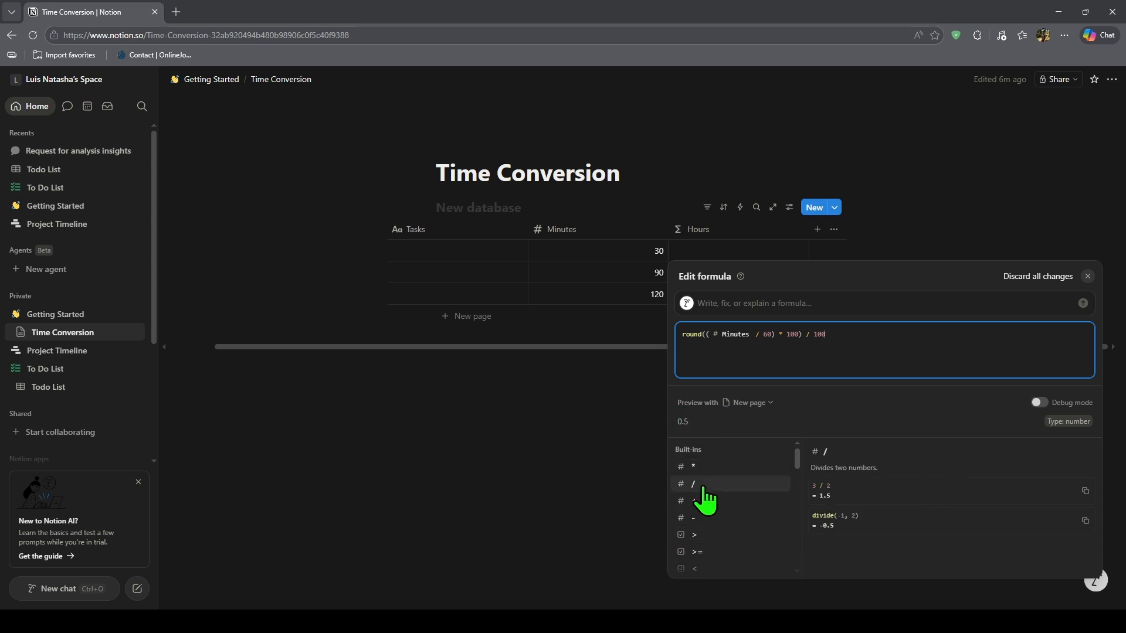
pyautogui.scroll(-4, 713, 505)
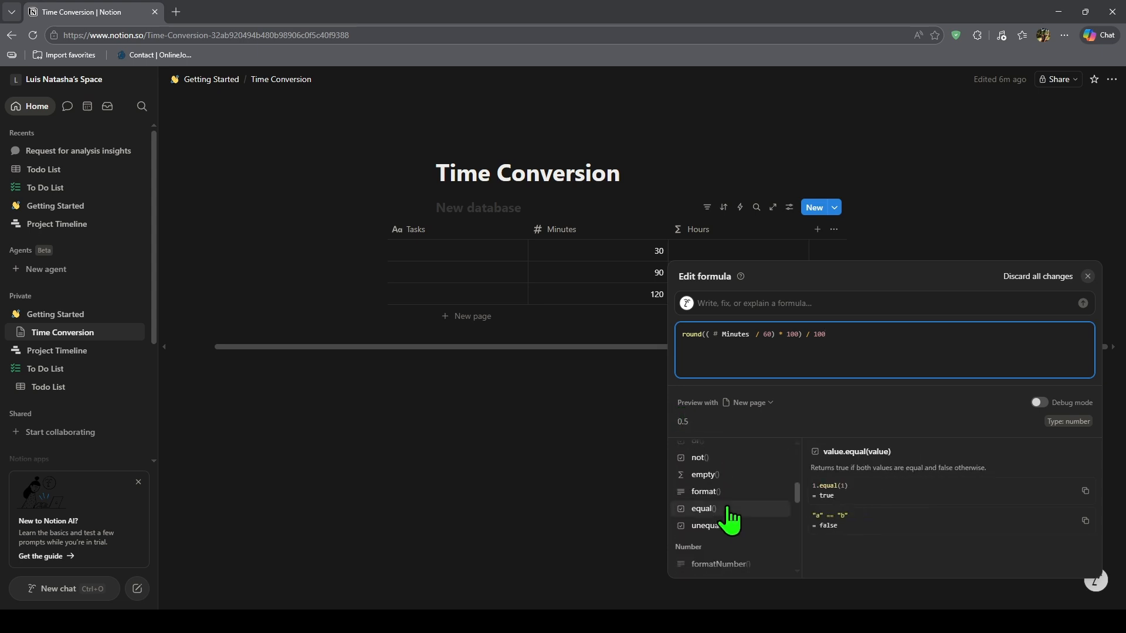
pyautogui.scroll(-5, 730, 522)
pyautogui.scroll(6, 732, 533)
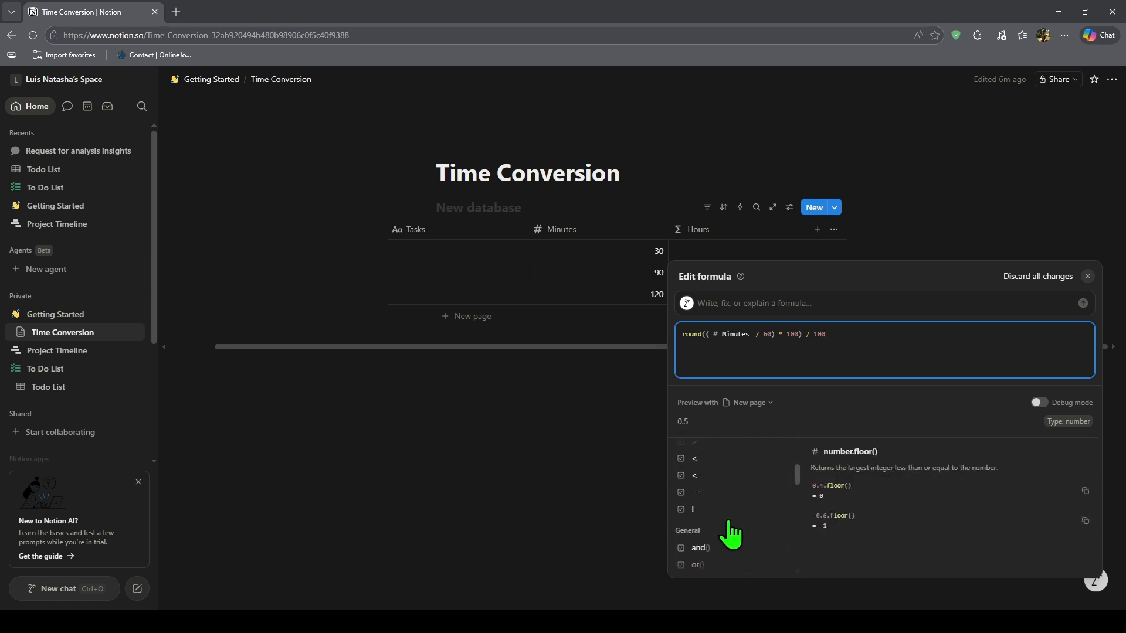
pyautogui.scroll(2, 729, 520)
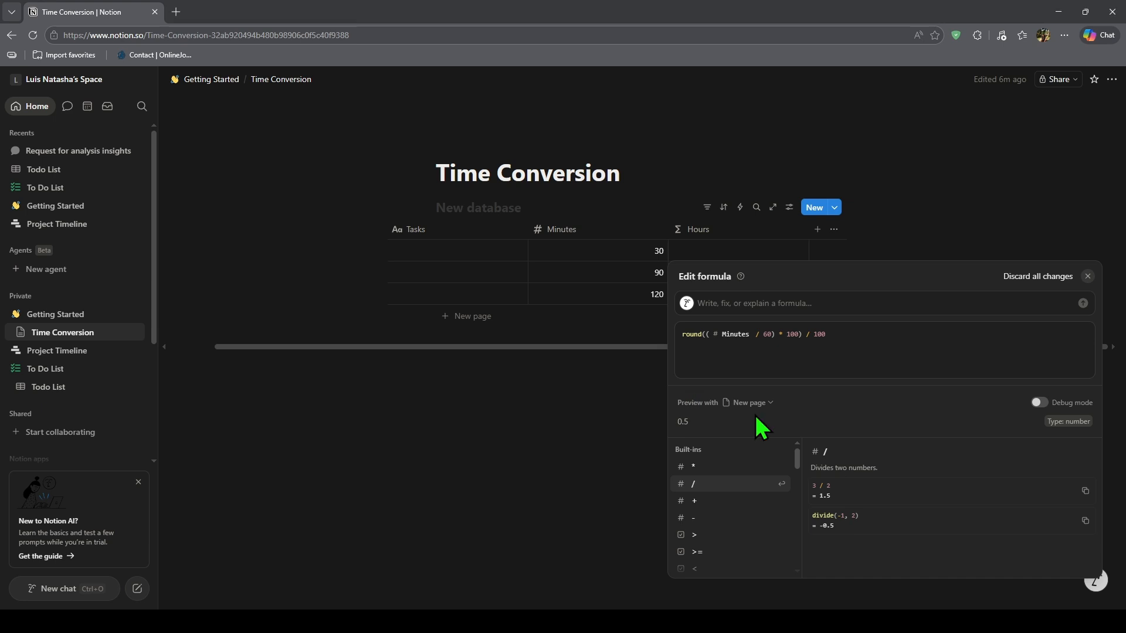
pyautogui.click(651, 249)
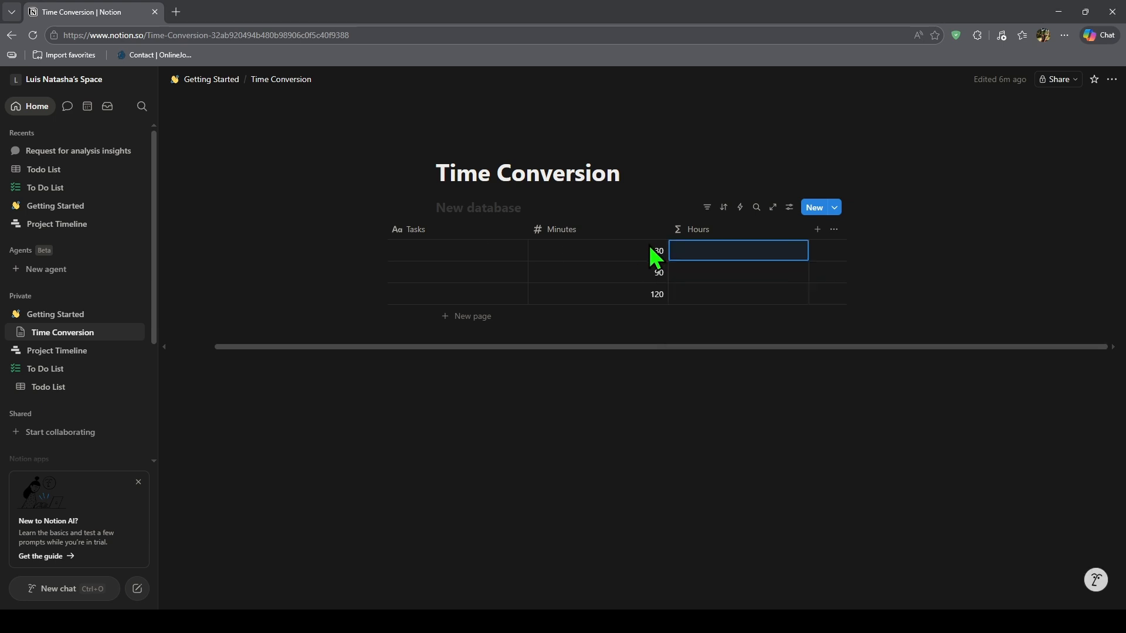
pyautogui.click(787, 253)
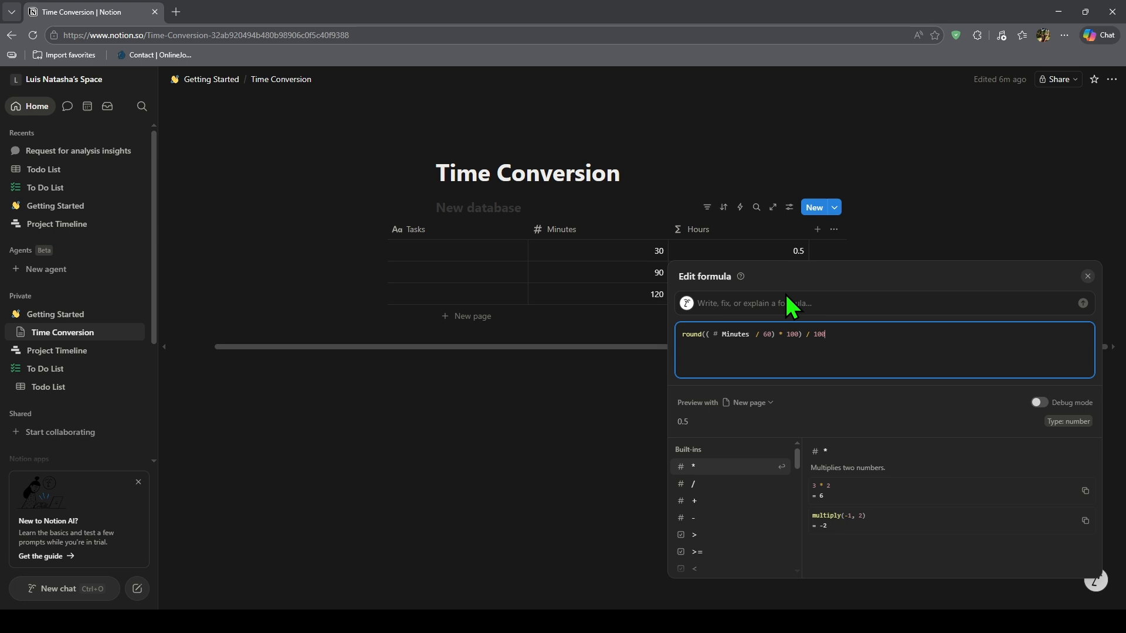
pyautogui.click(881, 229)
pyautogui.press('Escape')
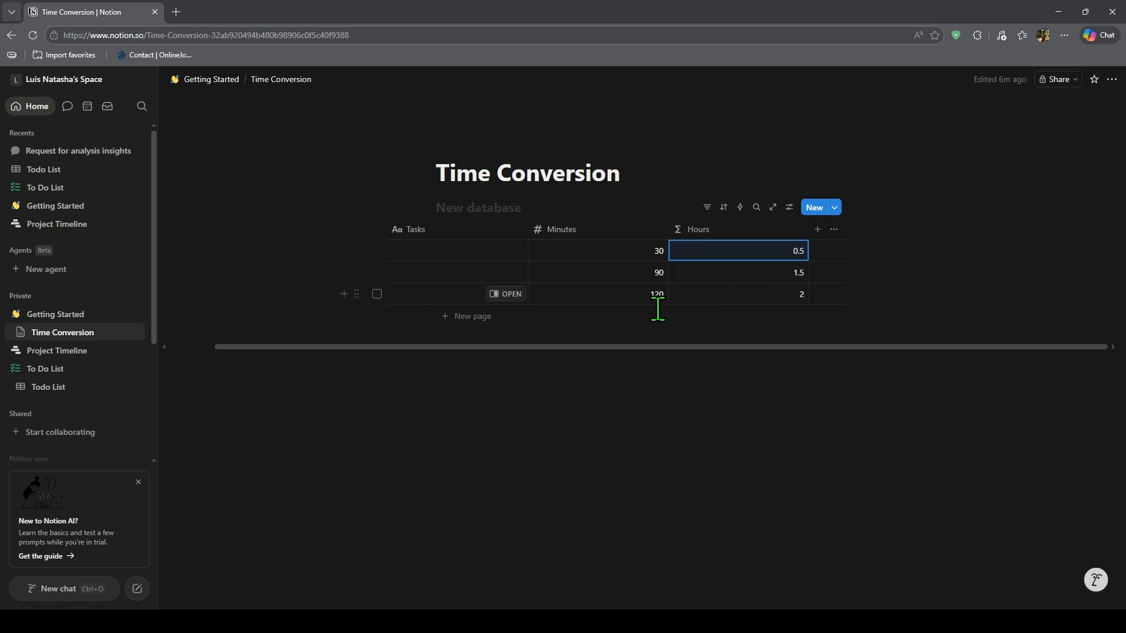
# - Replace the Hours formula with floor(Minutes / 60) + "h " + format(Minutes % 60) + "m" and apply it
pyautogui.click(741, 253)
pyautogui.moveTo(836, 334); pyautogui.dragTo(667, 342)
pyautogui.write('floor( Minutes / 60) + "h " + format( Minutes % 60) + "m"')
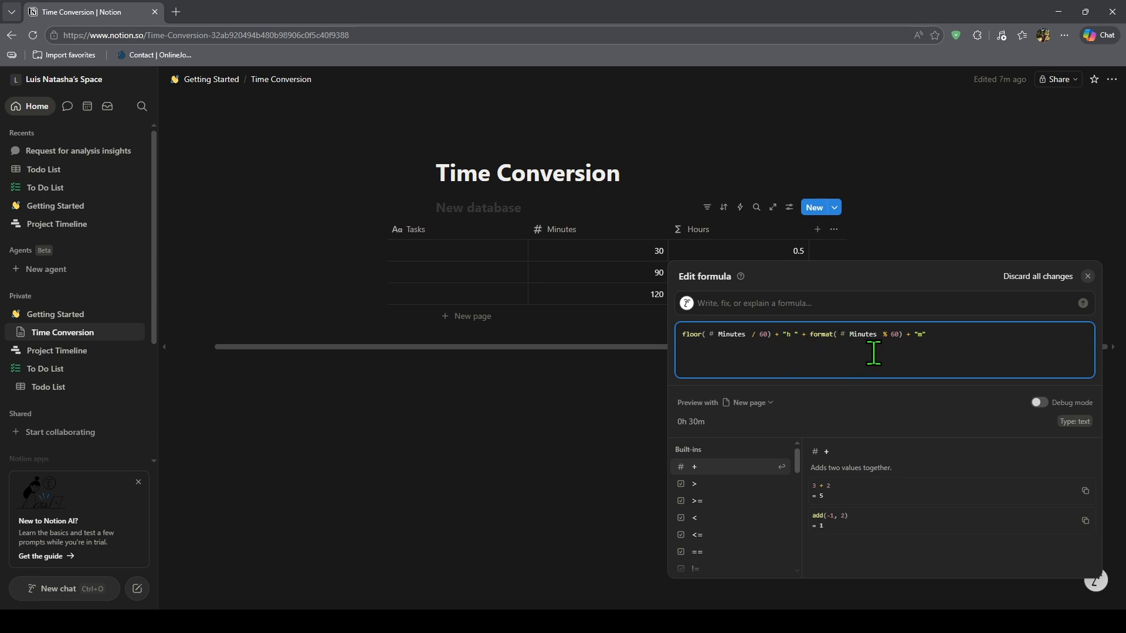
pyautogui.click(646, 387)
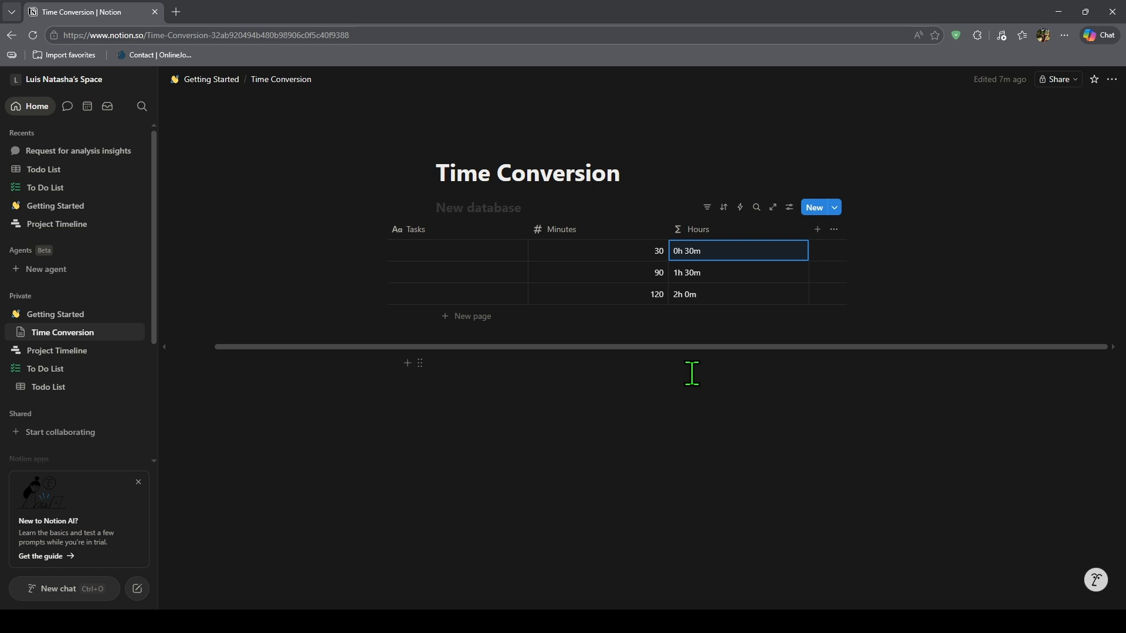
# - Change the Minutes value to 75 in the second row and 90 in the third row
pyautogui.click(653, 273)
pyautogui.press('BackSpace')
pyautogui.press('BackSpace')
pyautogui.write('75')
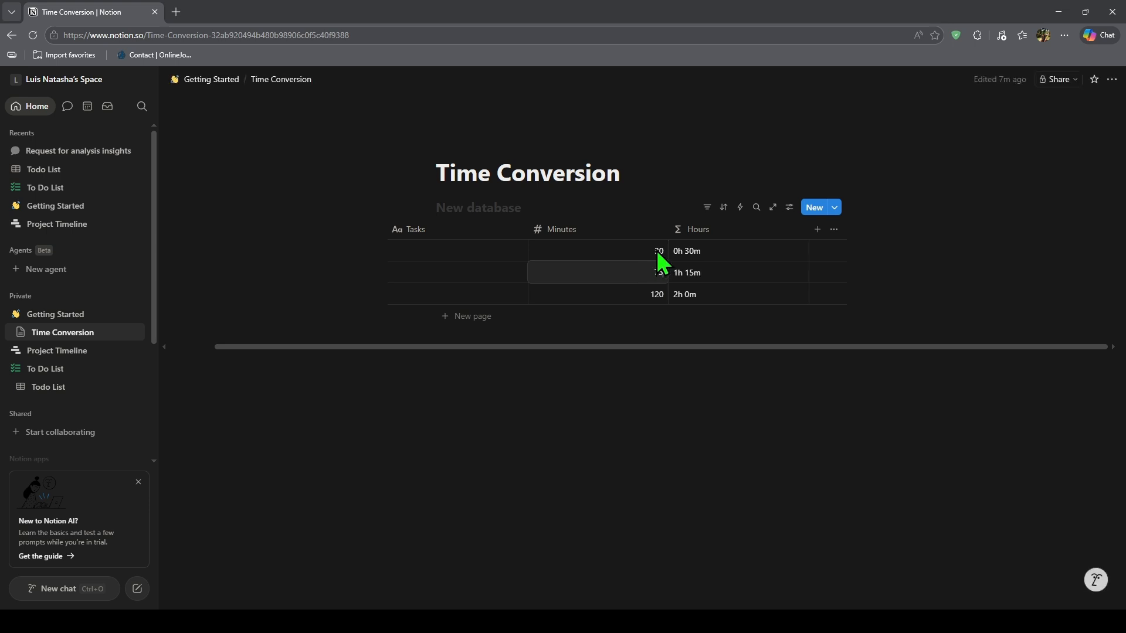
pyautogui.click(655, 293)
pyautogui.press('BackSpace')
pyautogui.press('BackSpace')
pyautogui.press('BackSpace')
pyautogui.write('9')
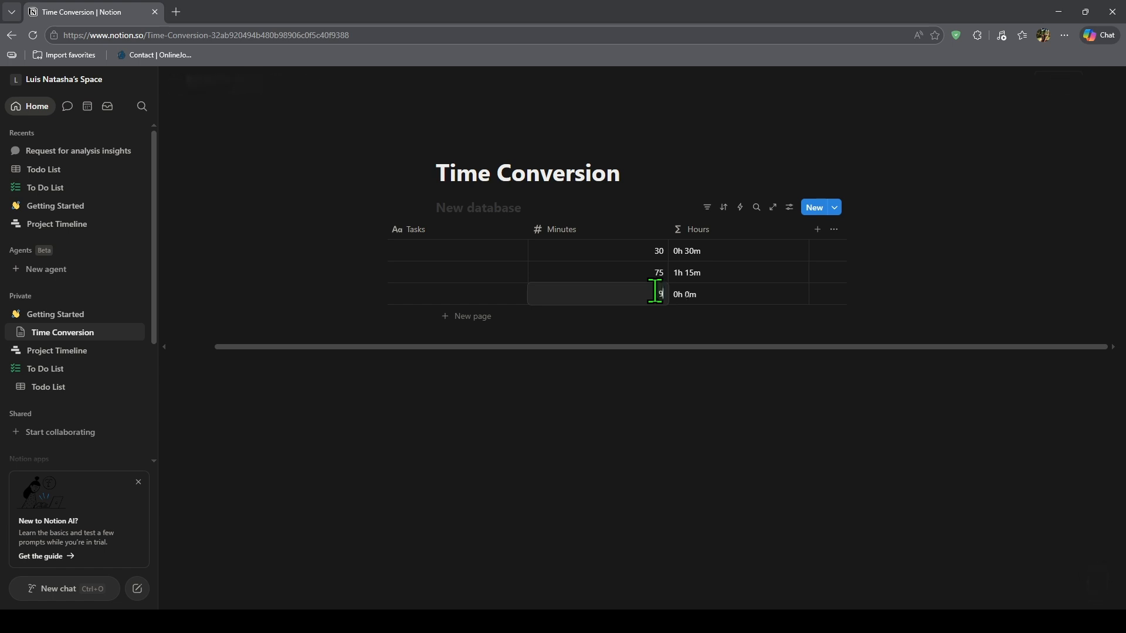
pyautogui.write('0')
pyautogui.press('Return')
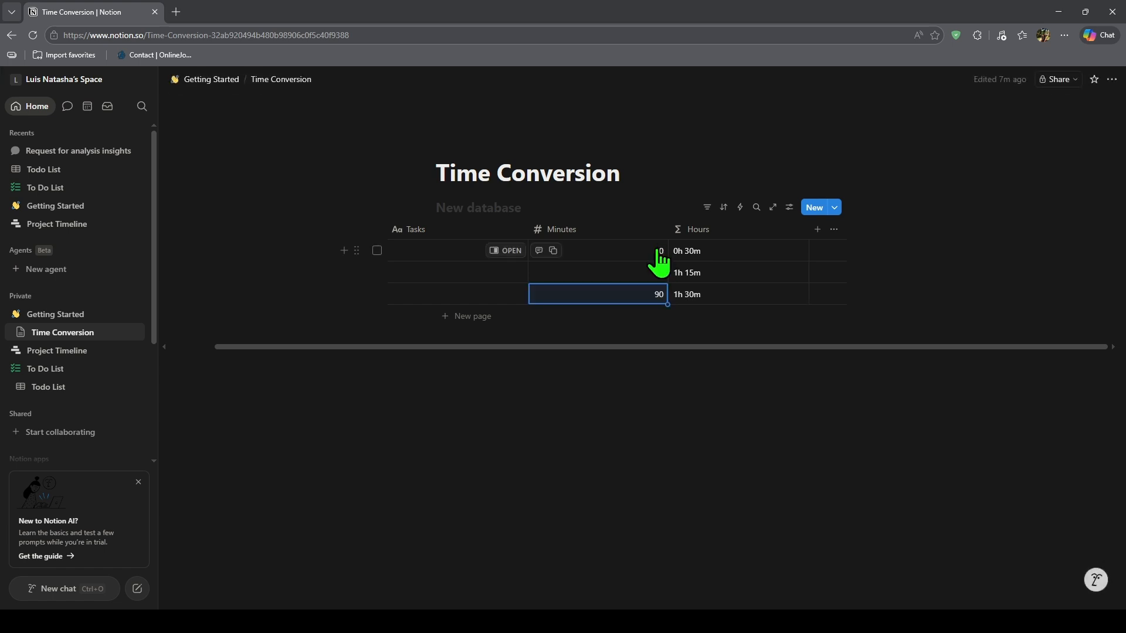
# - Review the formula behind the Hours column and close it without changes
pyautogui.click(718, 254)
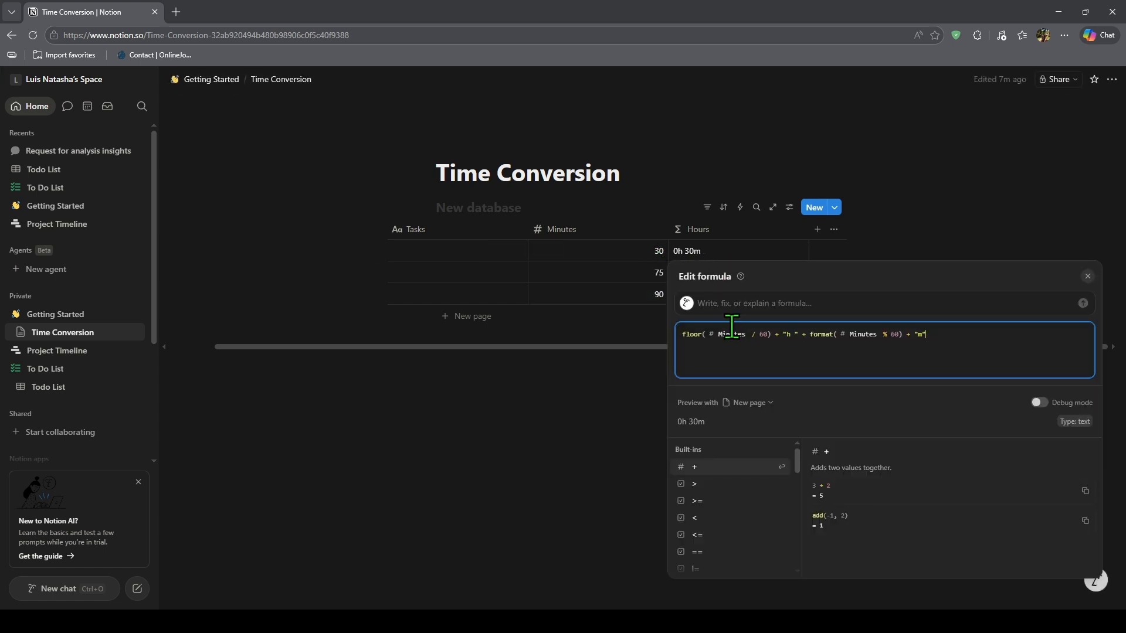
pyautogui.click(594, 381)
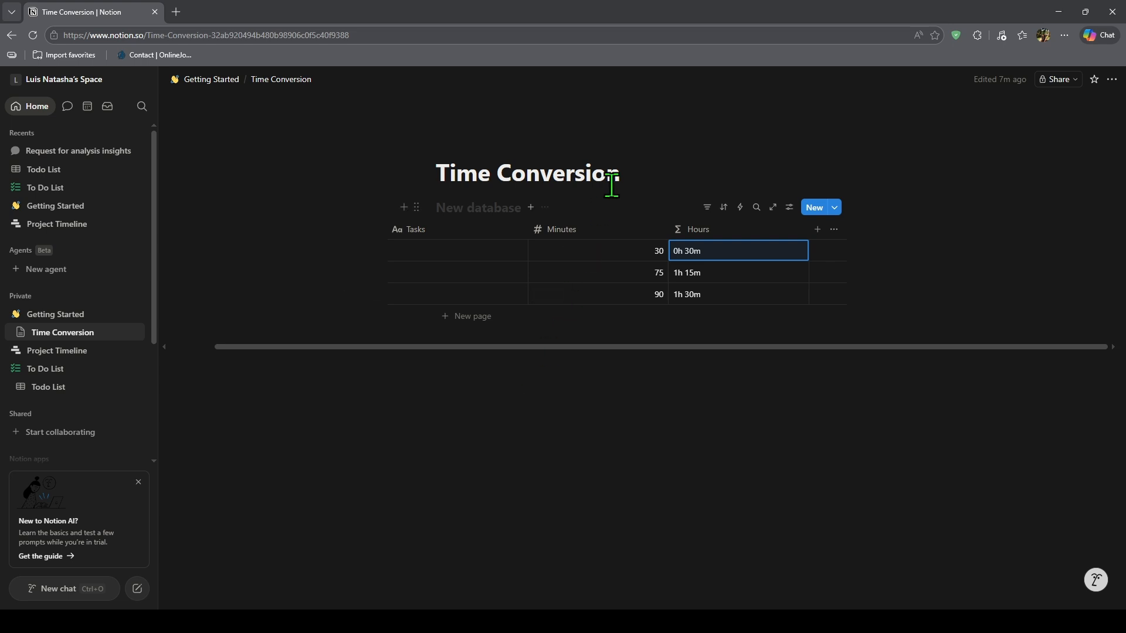
# - Rename the Time Conversion page to "Hours Log"
pyautogui.moveTo(628, 176); pyautogui.dragTo(437, 176)
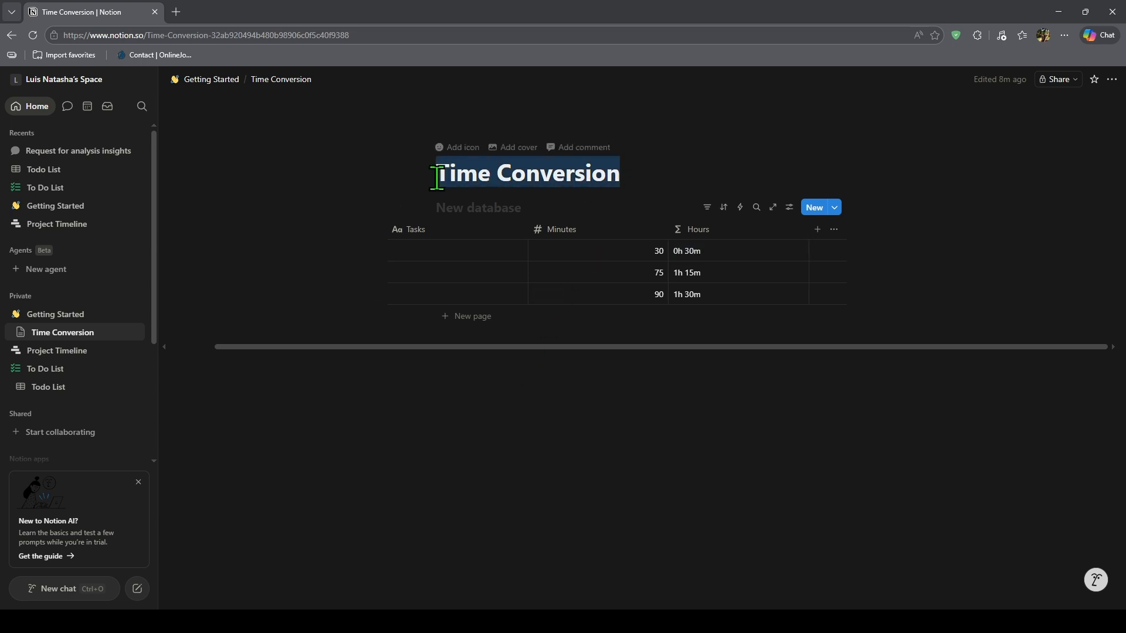
pyautogui.write('Hours Log')
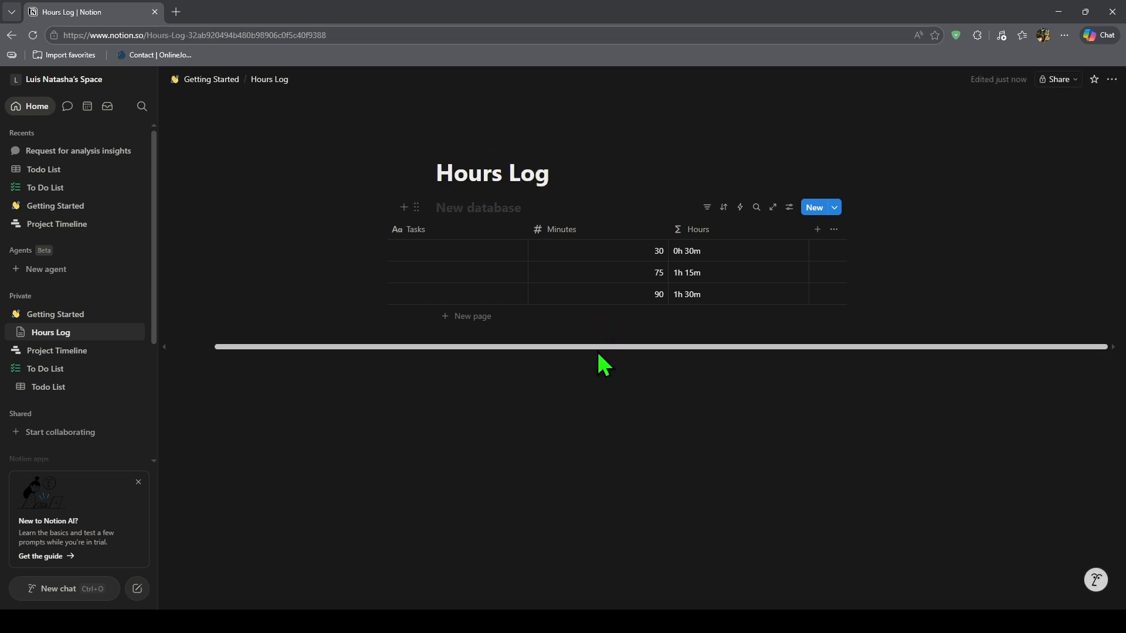
pyautogui.moveTo(598, 347); pyautogui.dragTo(593, 347)
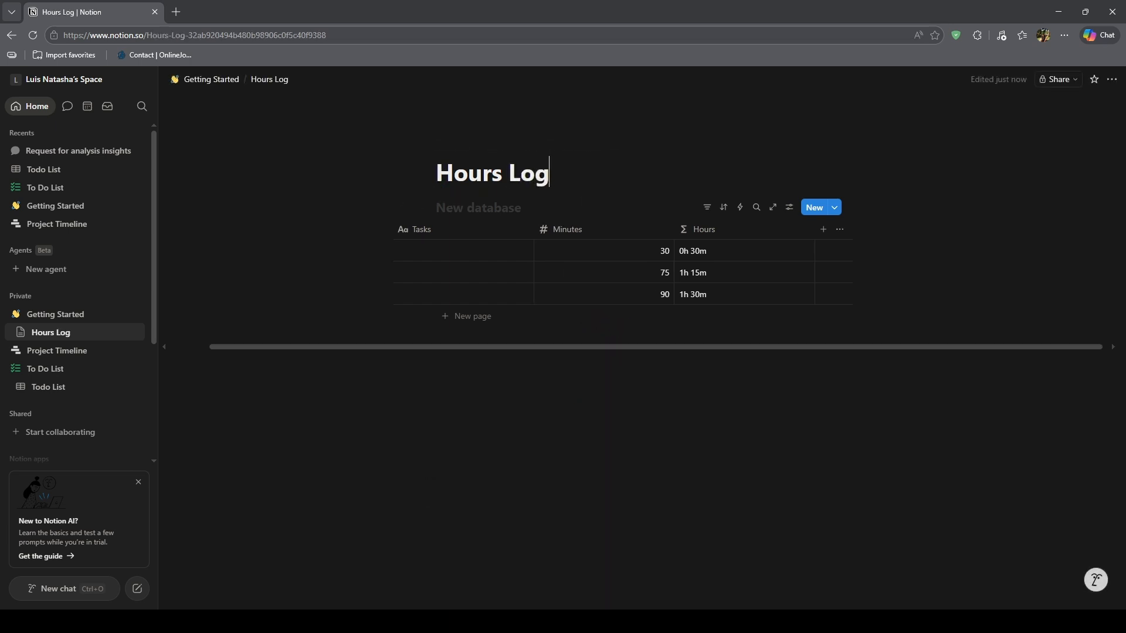